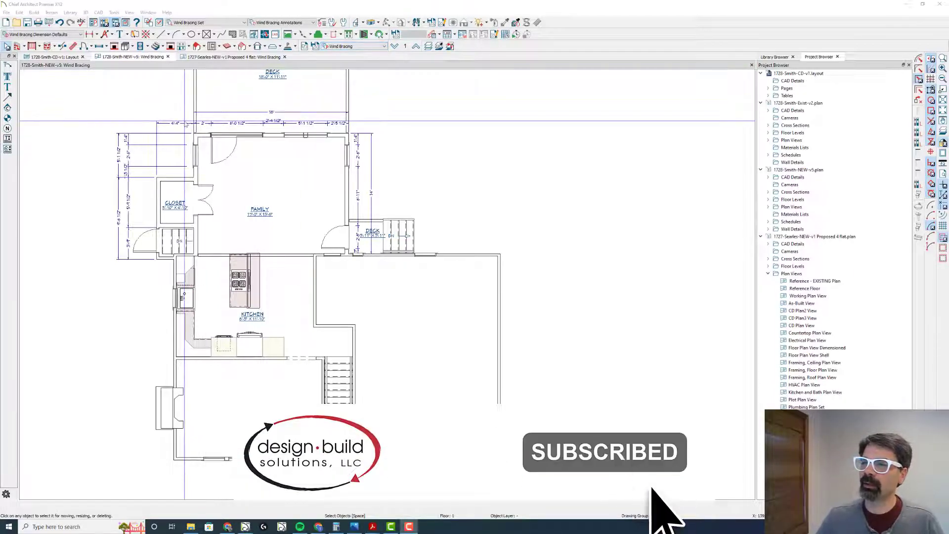
# - Open the Default Settings and close them without making changes
pyautogui.click(117, 36)
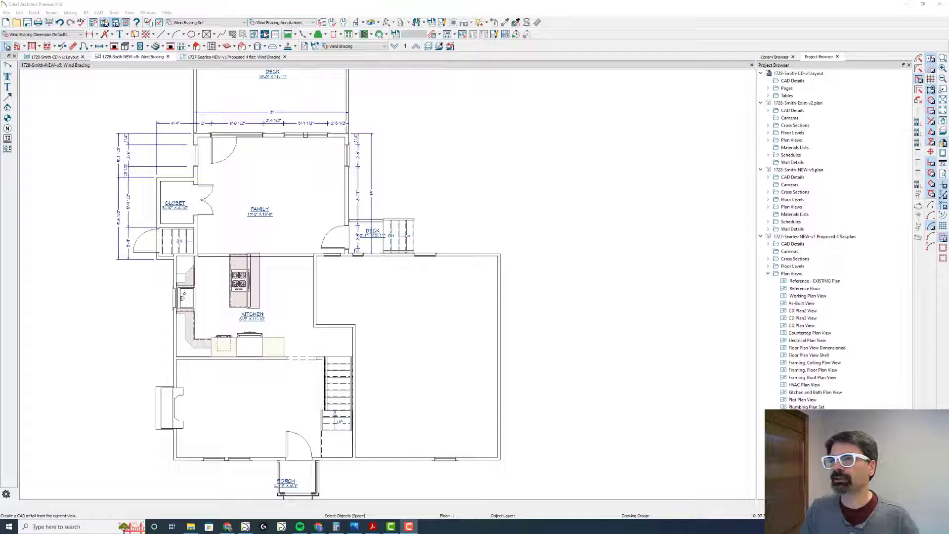
pyautogui.click(321, 22)
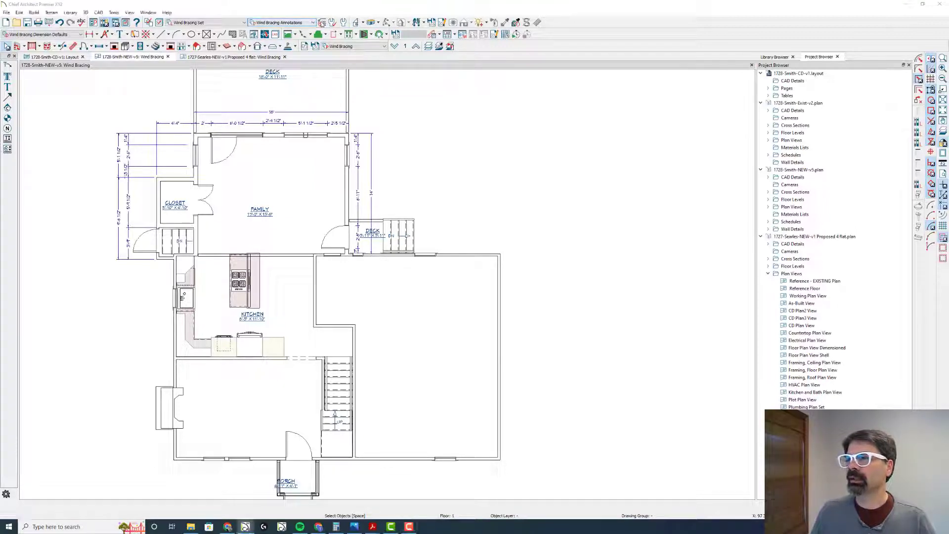
pyautogui.press('Escape')
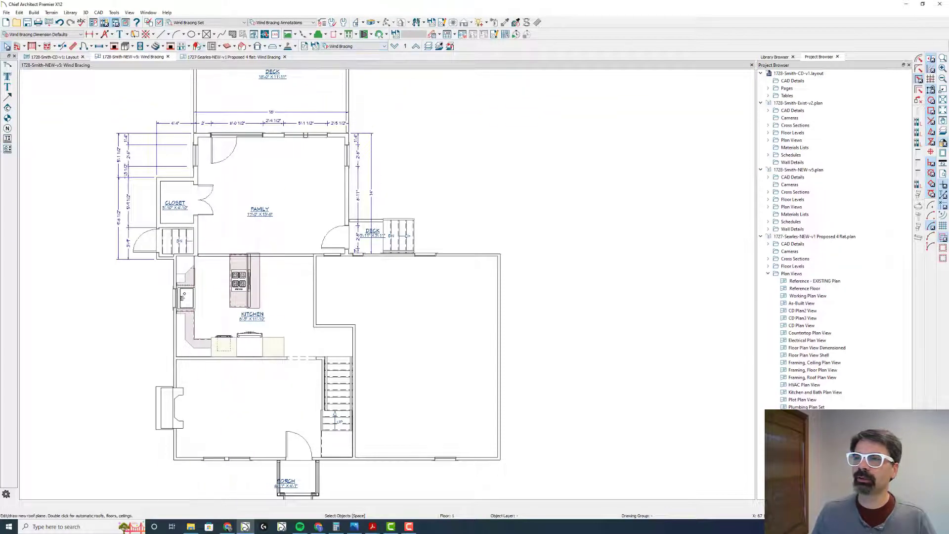
# - Draw a test rectangular polyline at the stair wall corner
pyautogui.click(214, 35)
pyautogui.click(219, 47)
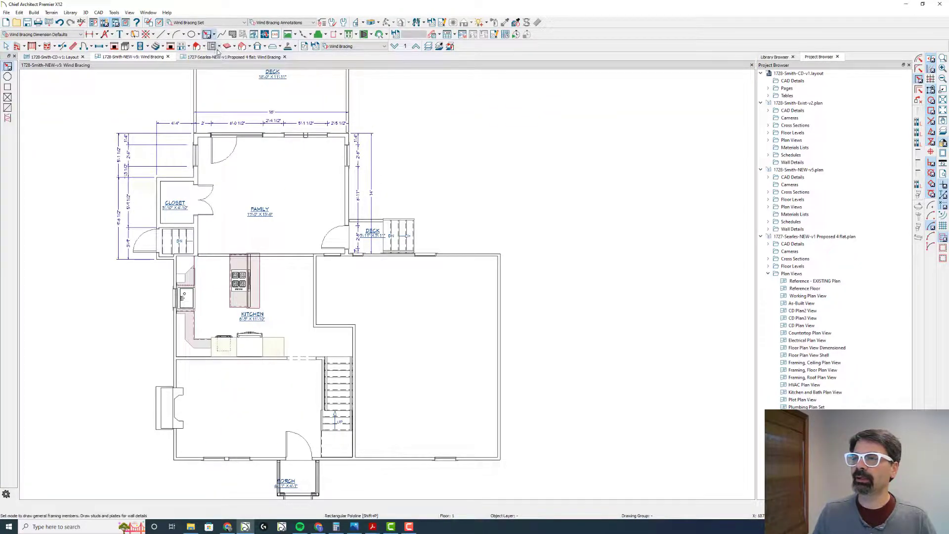
pyautogui.scroll(3, 173, 243)
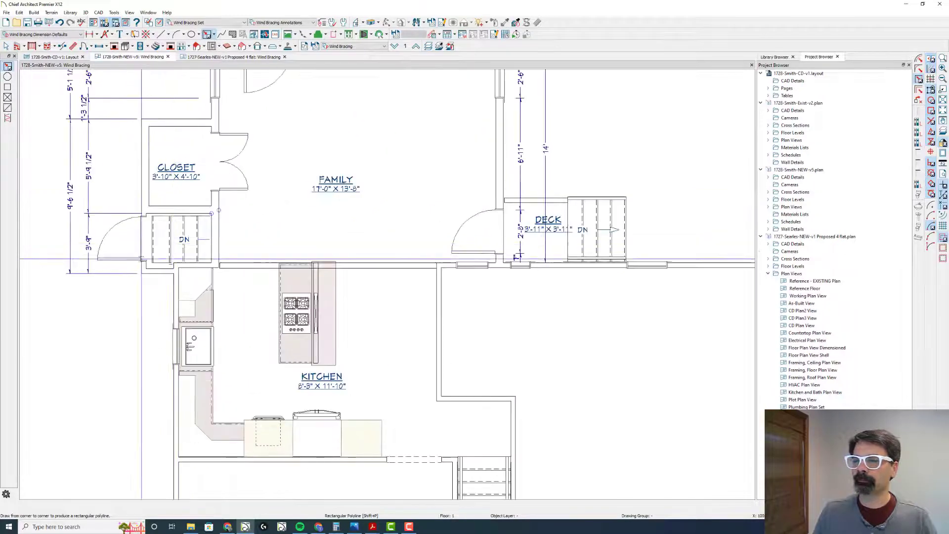
pyautogui.scroll(2, 143, 272)
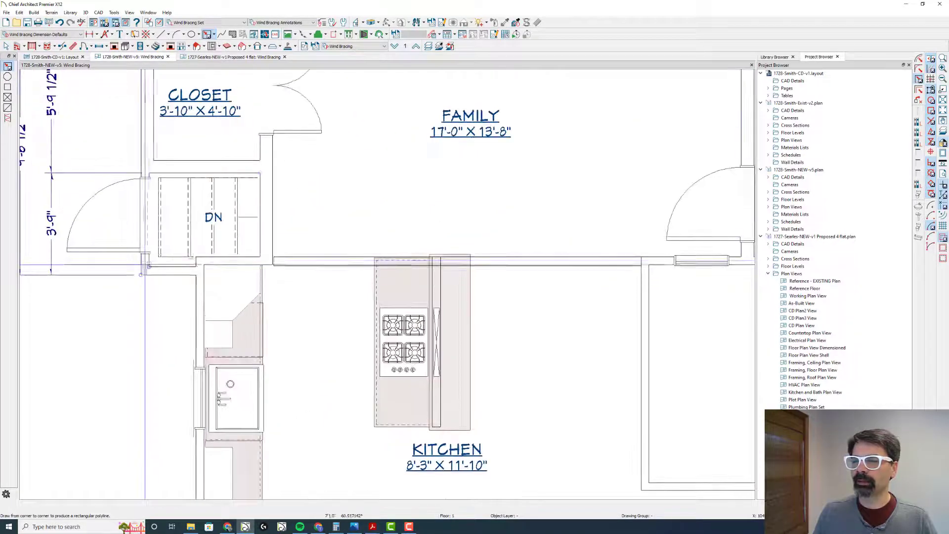
pyautogui.moveTo(144, 273)
pyautogui.mouseDown()
pyautogui.moveTo(149, 254)
pyautogui.moveTo(151, 270)
pyautogui.moveTo(234, 273)
pyautogui.mouseUp()
pyautogui.scroll(3, 151, 271)
# - Give the test rectangle a solid black fill in Polyline Specification
pyautogui.doubleClick(197, 273)
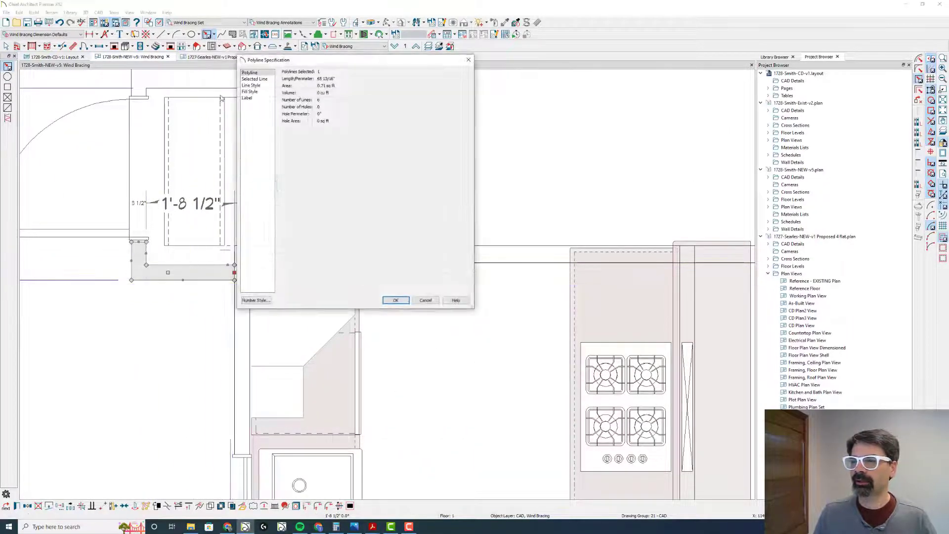
pyautogui.click(256, 92)
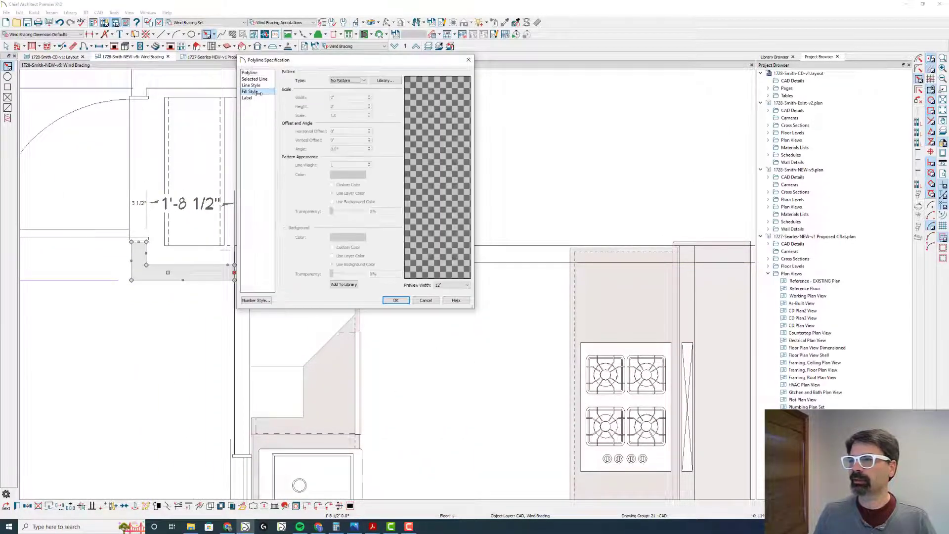
pyautogui.click(399, 300)
pyautogui.scroll(-4, 197, 220)
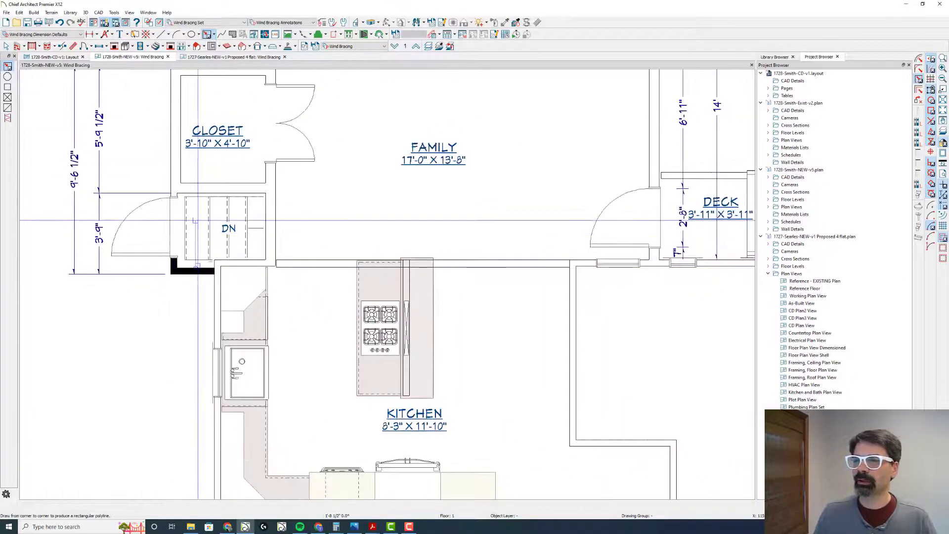
pyautogui.scroll(-2, 198, 220)
# - Select the black test rectangle at the stair corner and remove it
pyautogui.click(194, 261)
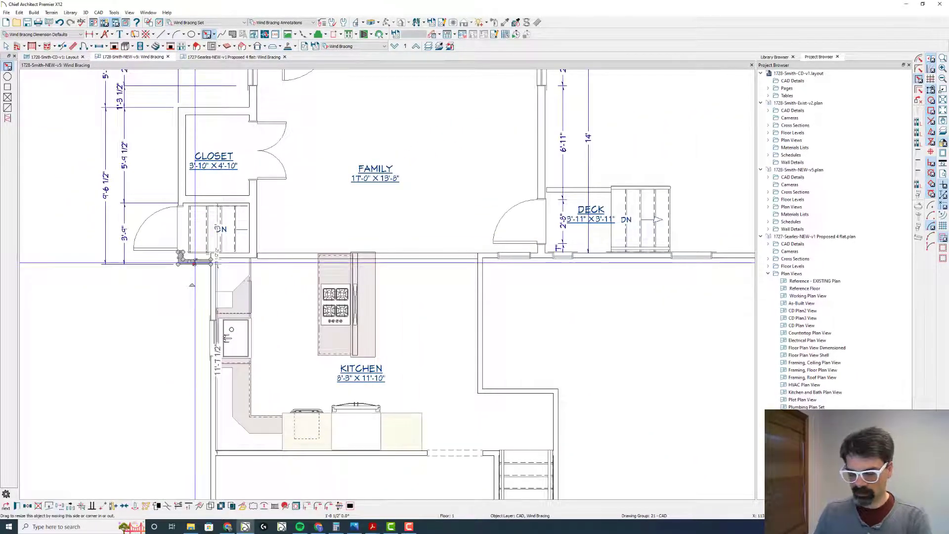
pyautogui.press('Escape')
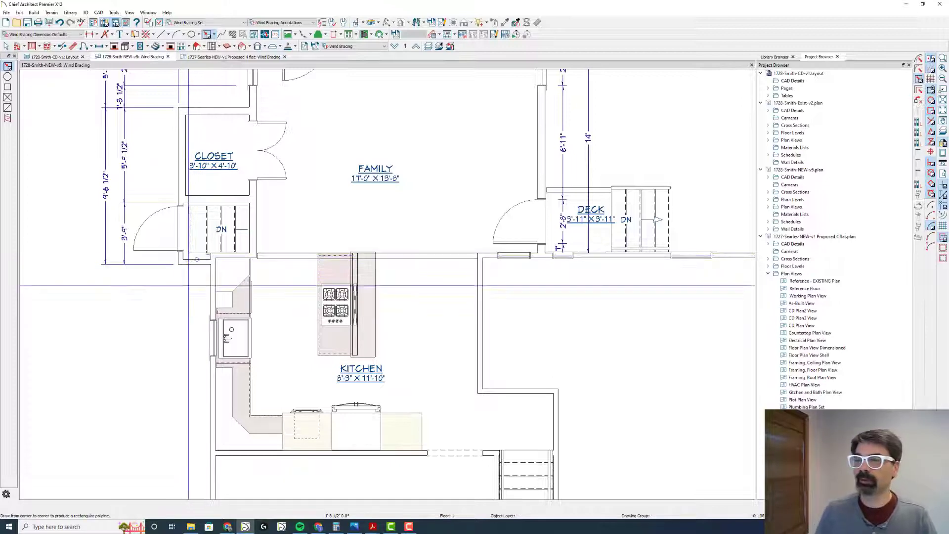
pyautogui.scroll(-3, 205, 262)
pyautogui.scroll(2, 220, 229)
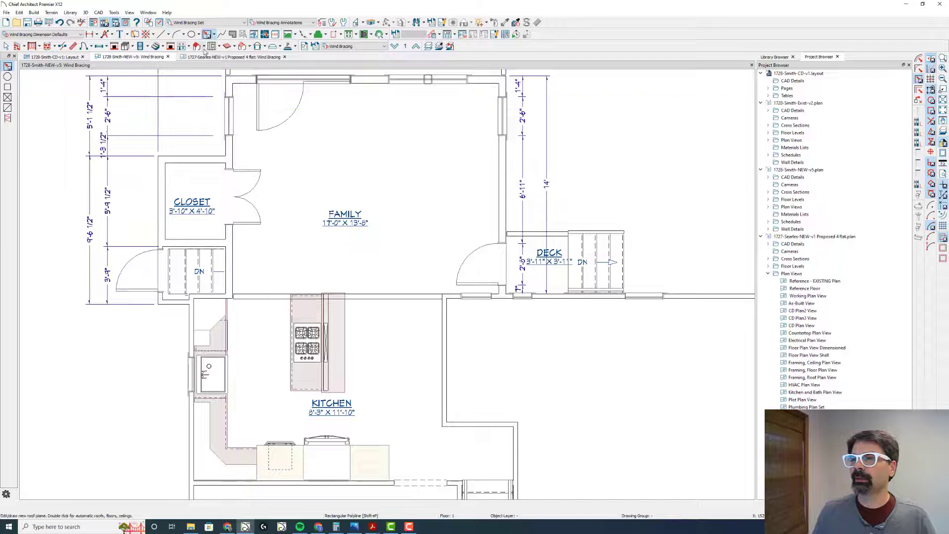
pyautogui.scroll(2, 217, 82)
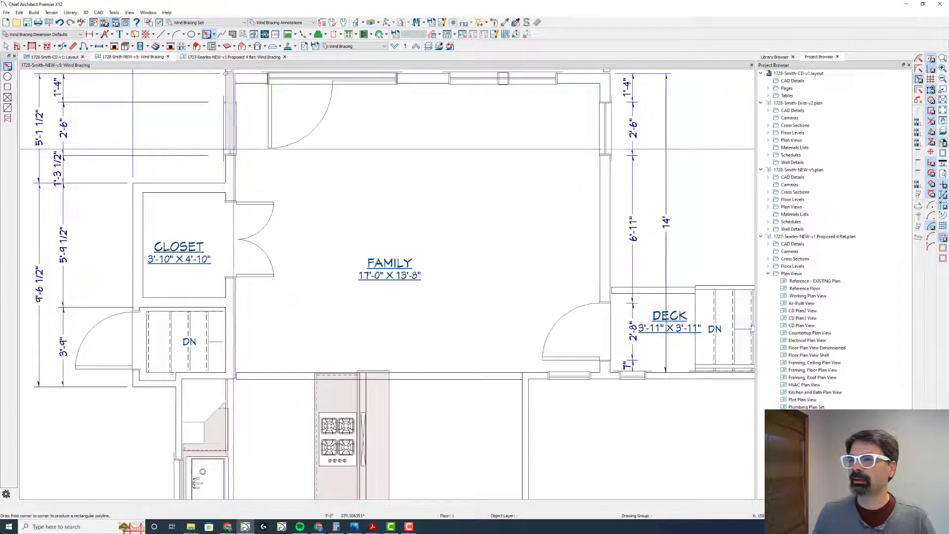
# - Draw a rectangle over the Family room's upper left wall with solid black fill
pyautogui.moveTo(235, 177); pyautogui.dragTo(230, 177)
pyautogui.doubleClick(230, 177)
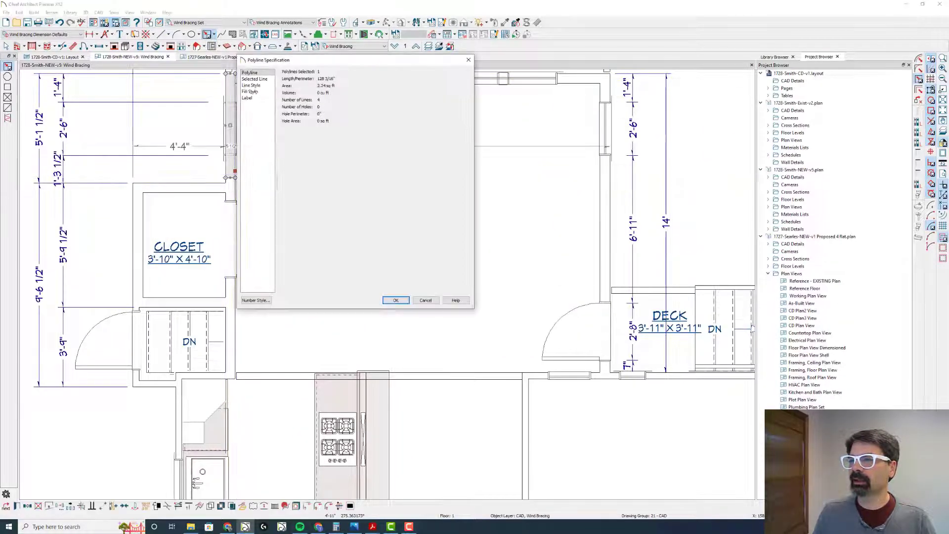
pyautogui.click(250, 92)
pyautogui.press('Down')
pyautogui.press('Return')
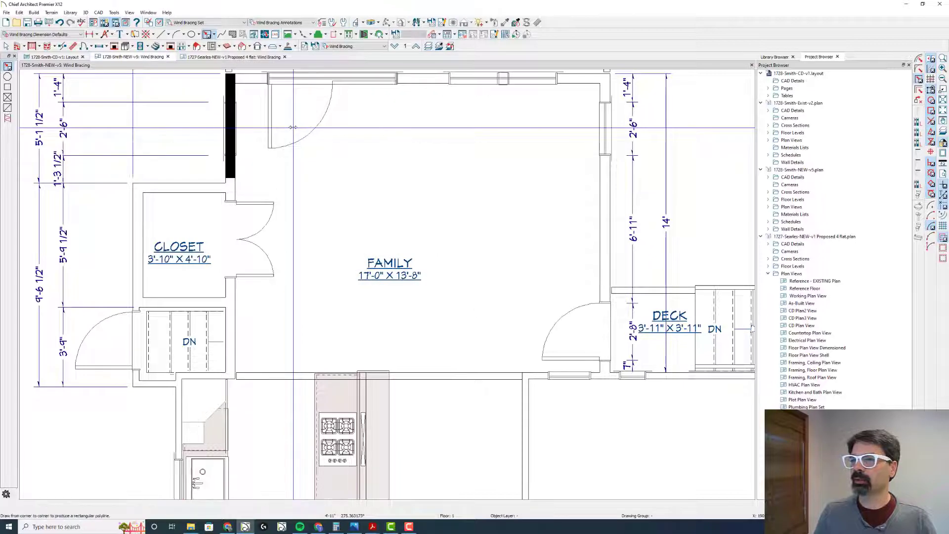
# - Move the black rectangle into the 26 - Wall drawing group
pyautogui.doubleClick(230, 126)
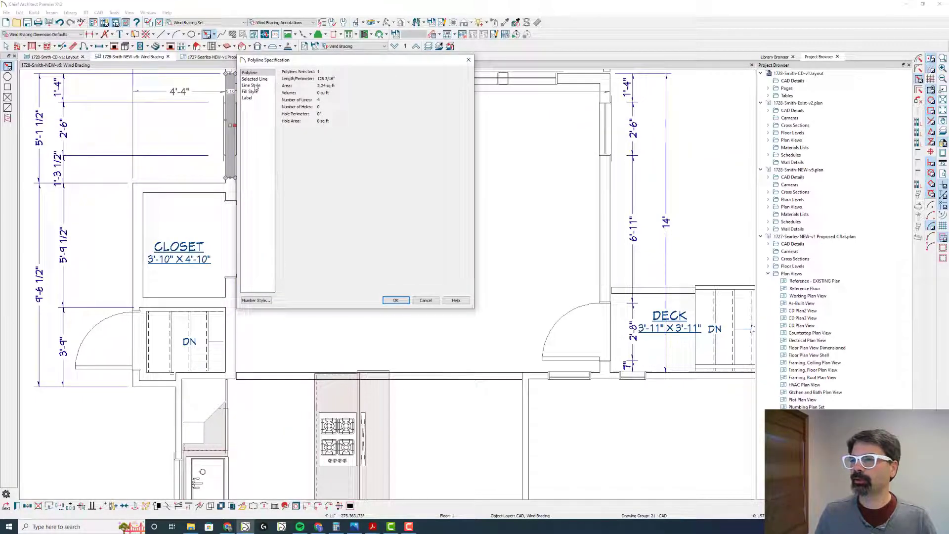
pyautogui.click(252, 86)
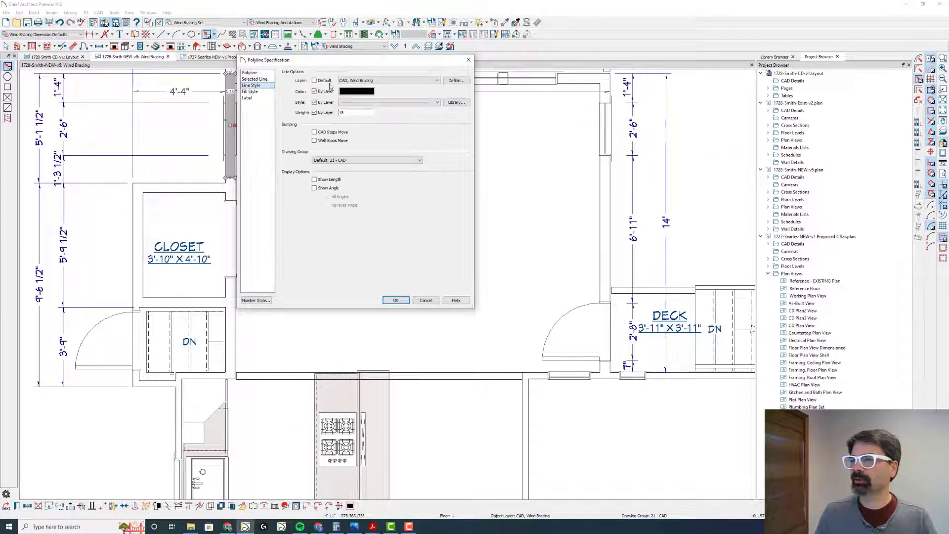
pyautogui.click(353, 161)
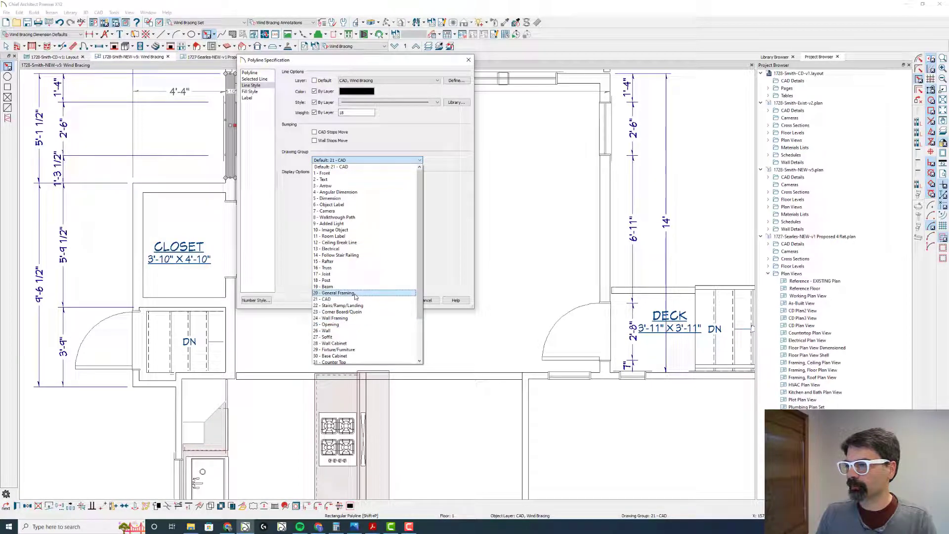
pyautogui.scroll(-3, 355, 297)
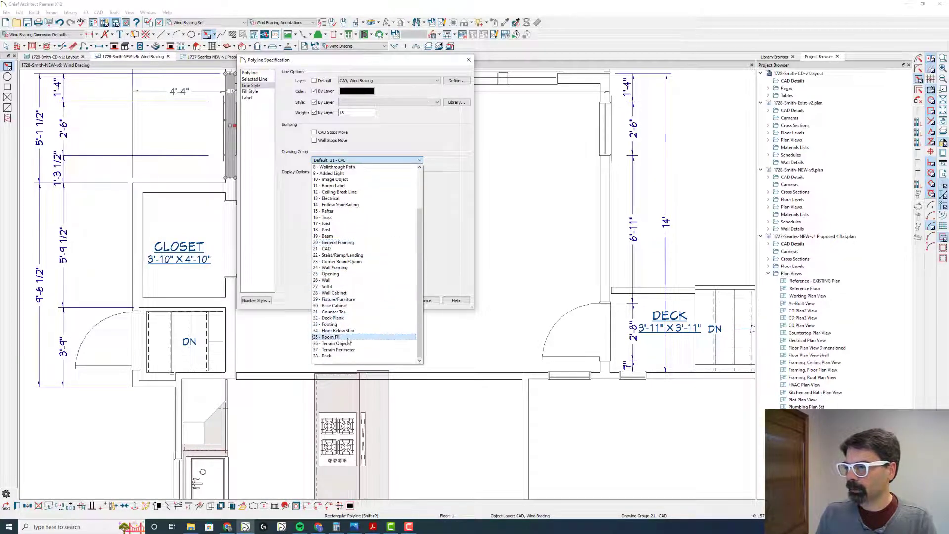
pyautogui.click(347, 280)
pyautogui.click(396, 301)
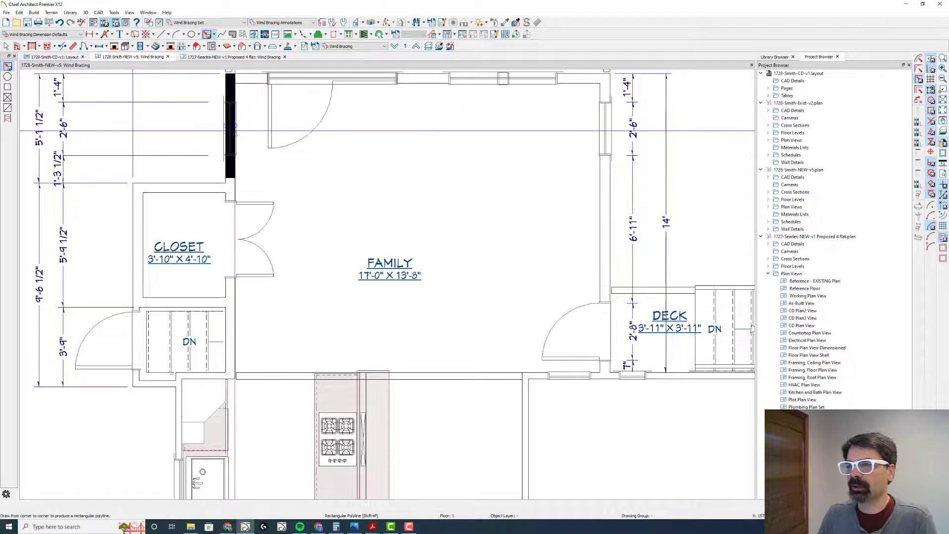
pyautogui.scroll(5, 232, 126)
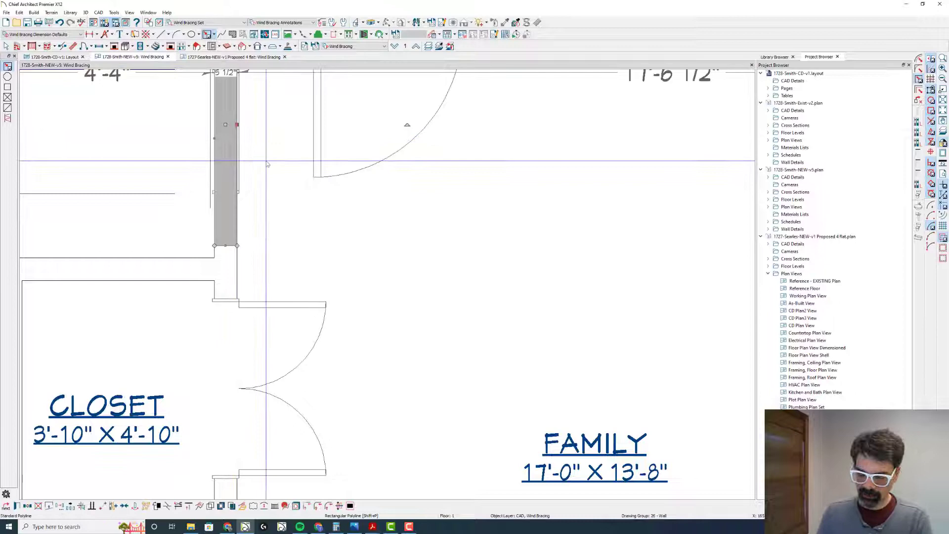
pyautogui.scroll(-3, 277, 158)
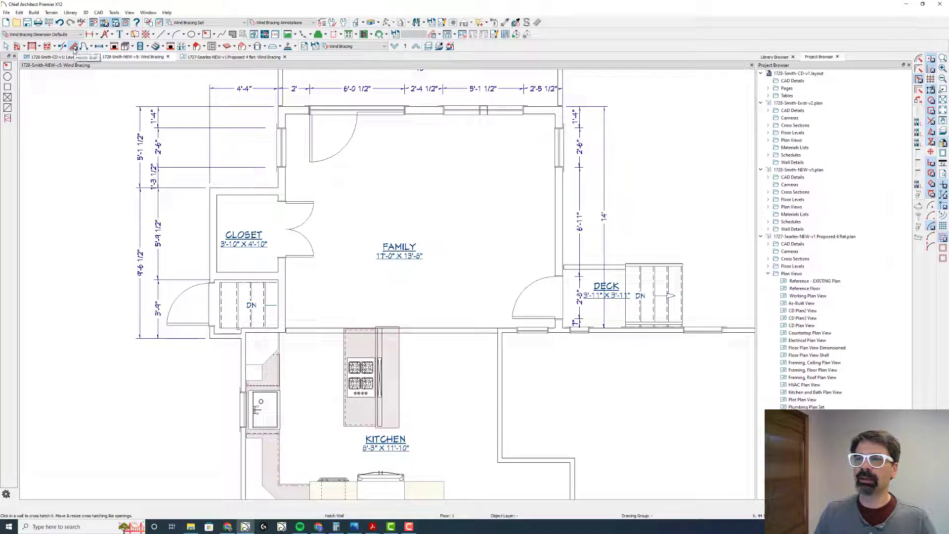
# - Cross-hatch the Family room's upper left wall and the closet's top and left walls
pyautogui.click(34, 13)
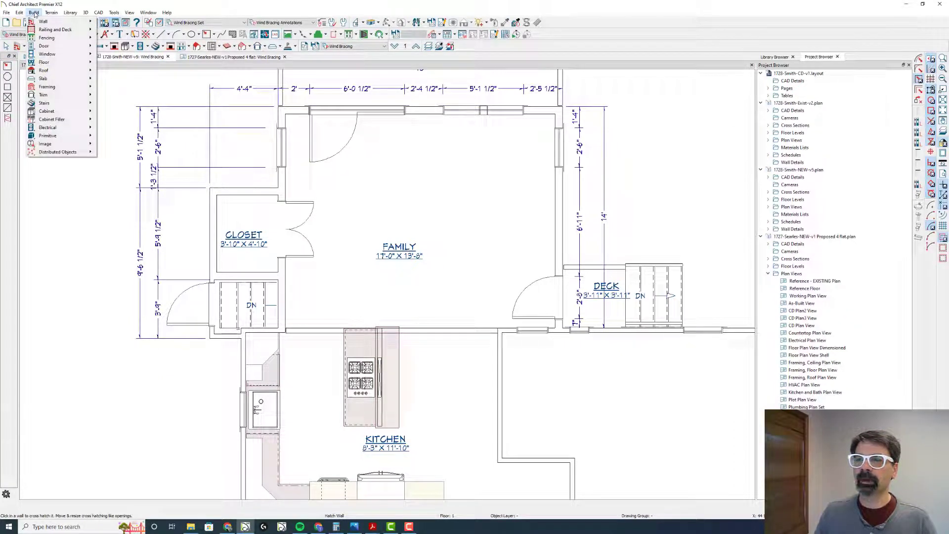
pyautogui.moveTo(43, 21)
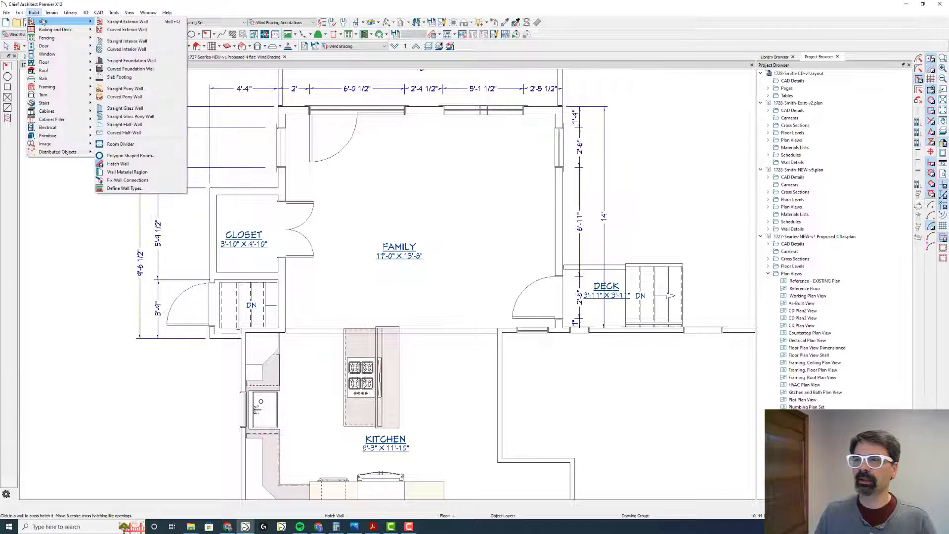
pyautogui.click(34, 13)
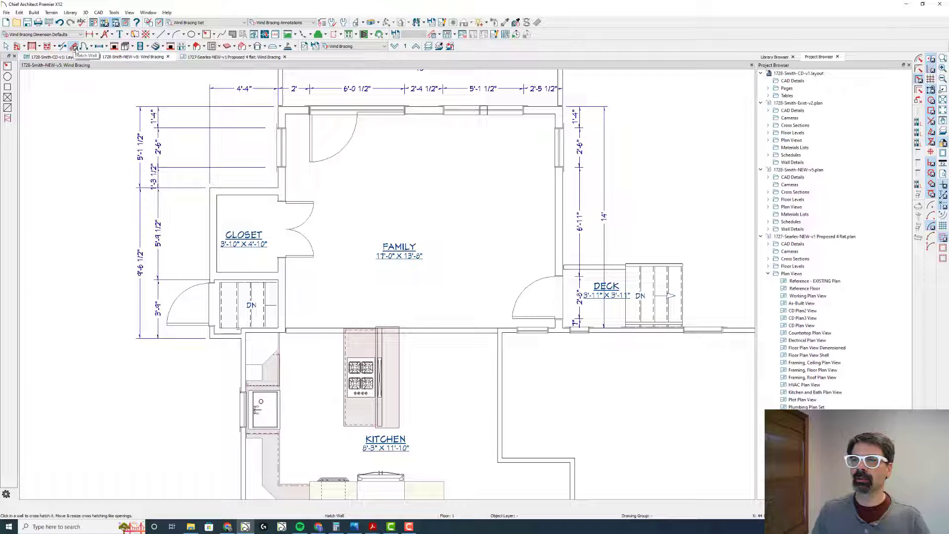
pyautogui.click(34, 13)
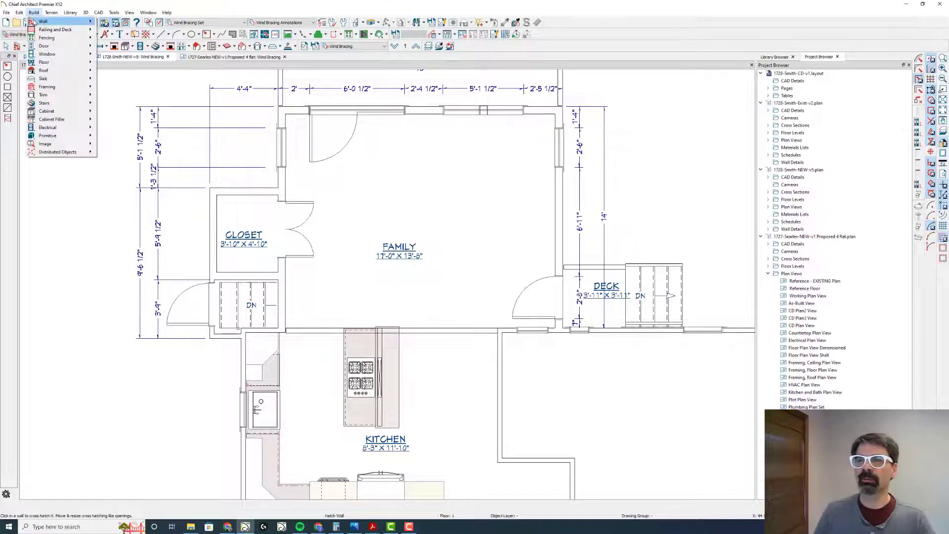
pyautogui.moveTo(36, 22)
pyautogui.click(148, 164)
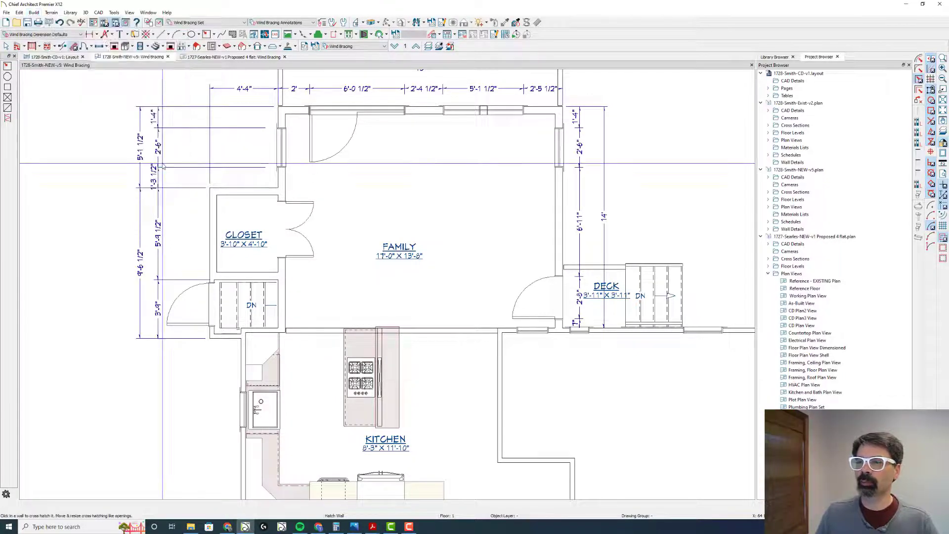
pyautogui.click(283, 179)
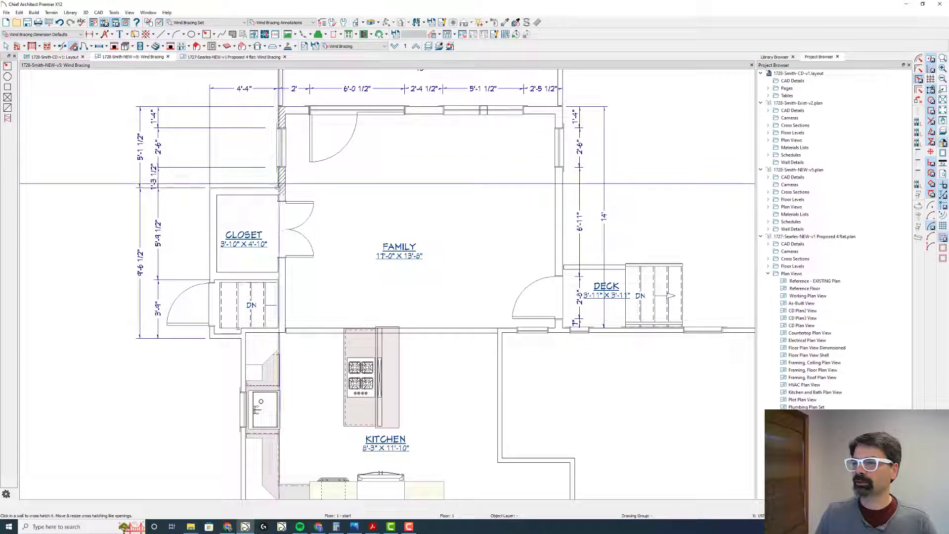
pyautogui.click(262, 190)
pyautogui.click(216, 212)
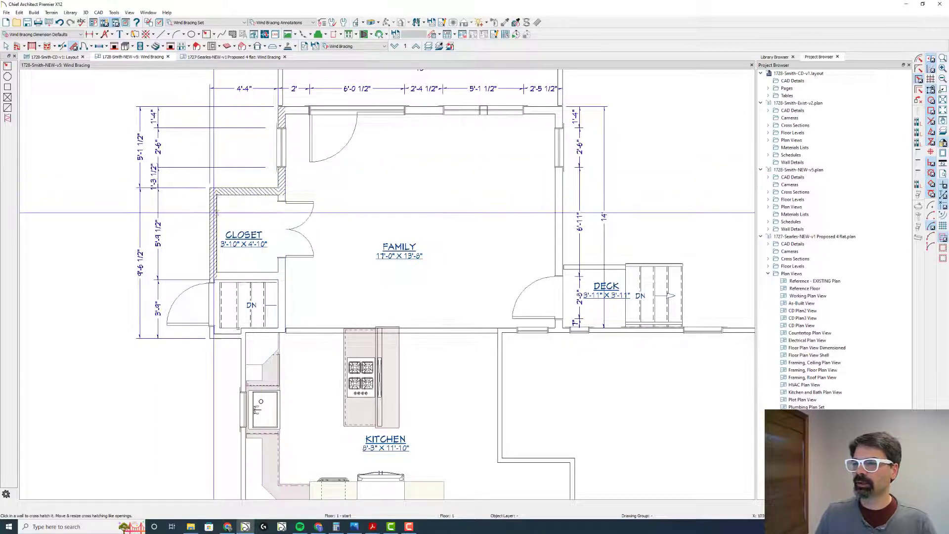
# - Cross-hatch the Family room's right and top walls and the piece beside the deck door
pyautogui.scroll(1, 213, 306)
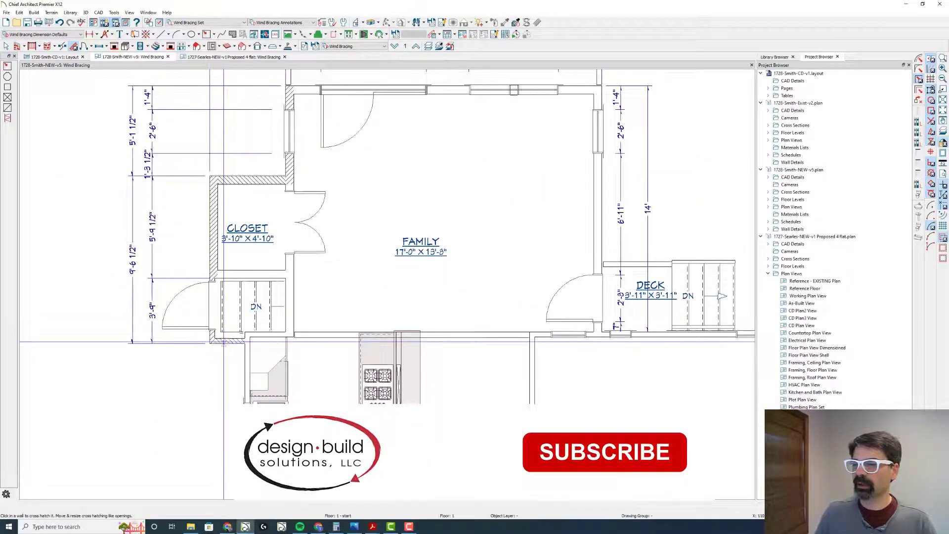
pyautogui.scroll(-2, 213, 310)
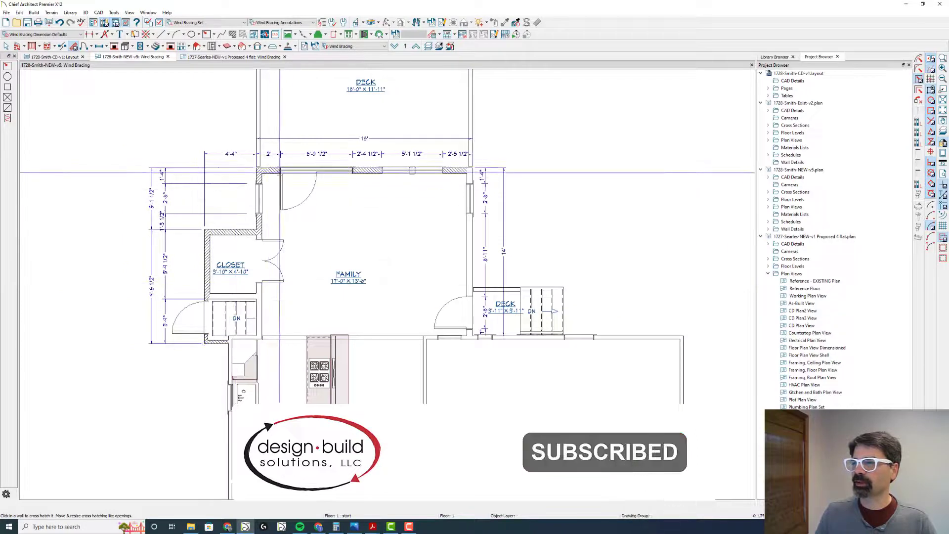
pyautogui.click(469, 247)
pyautogui.click(460, 171)
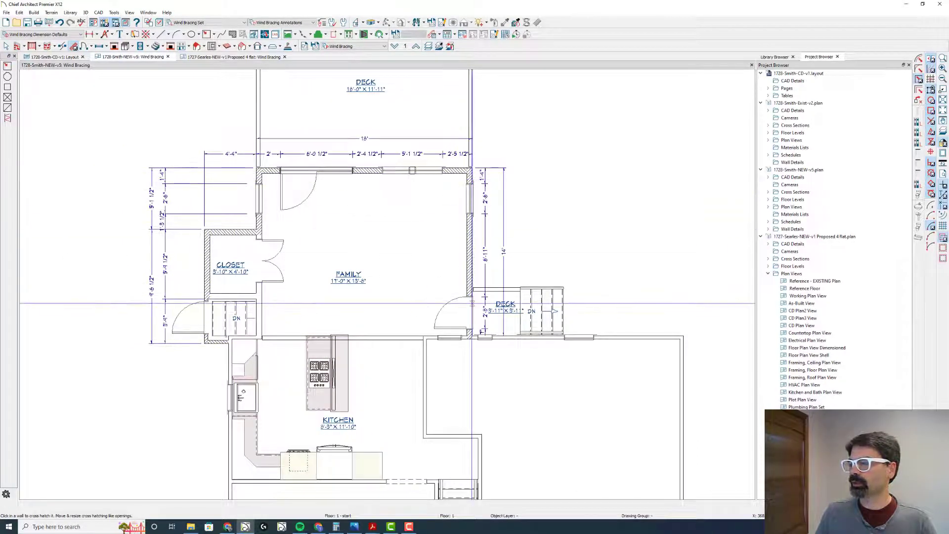
pyautogui.click(469, 303)
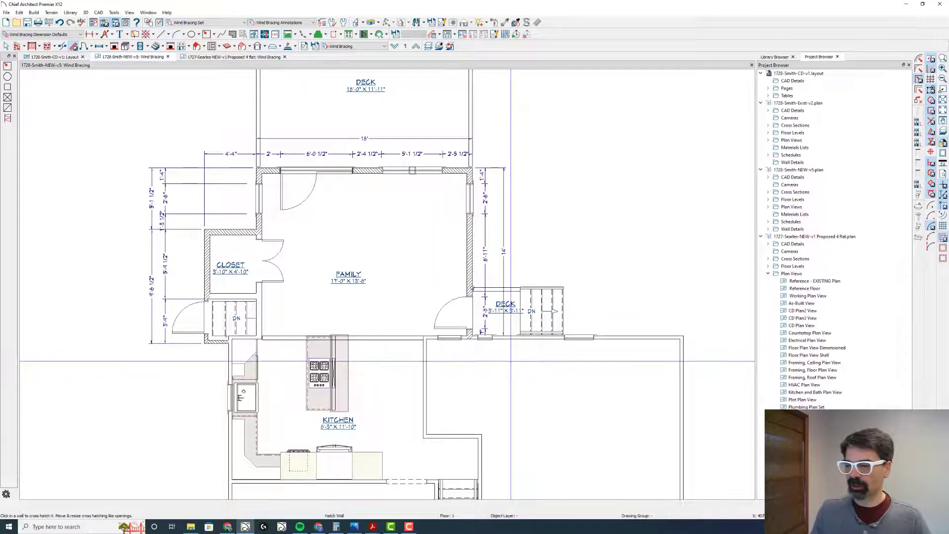
# - Put all seven Family room wall hatches on the CAD, Wind Bracing layer with Solid fill
pyautogui.moveTo(512, 370); pyautogui.dragTo(85, 124)
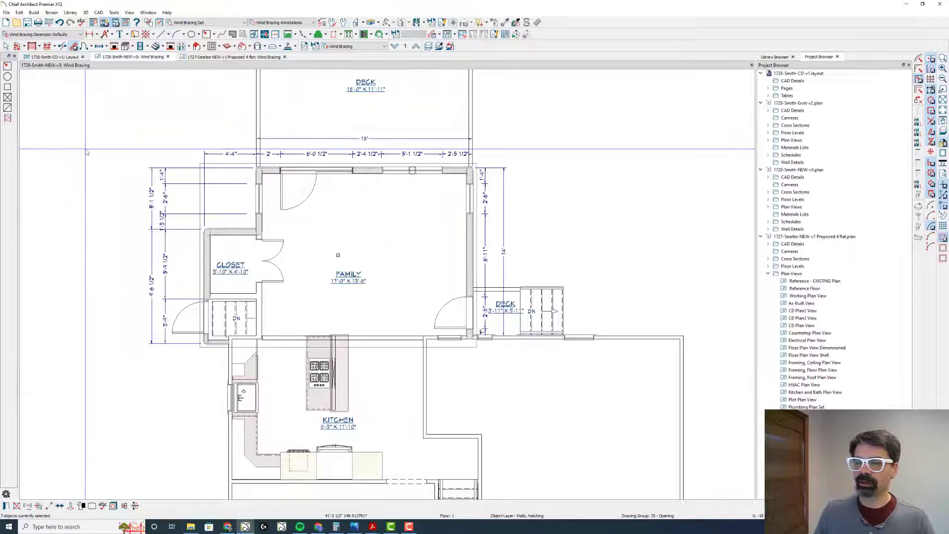
pyautogui.click(188, 97)
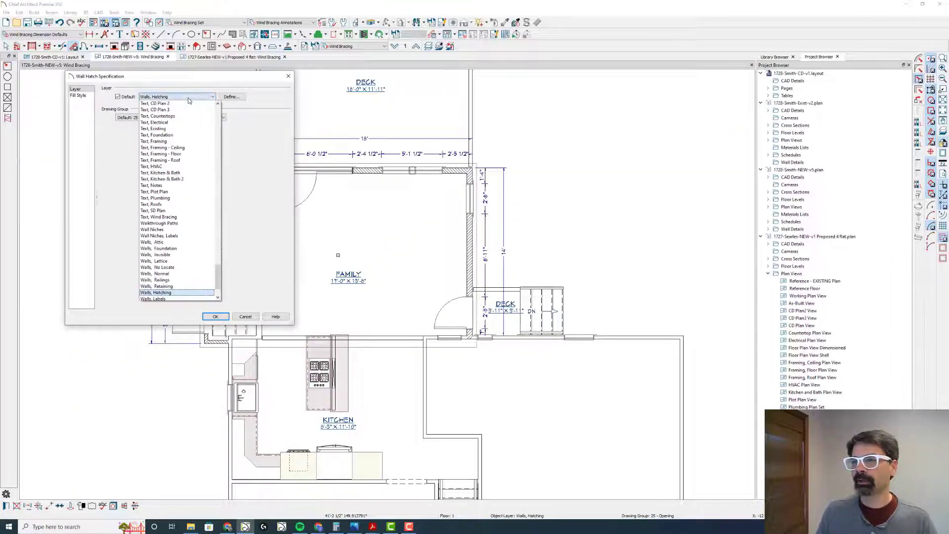
pyautogui.scroll(15, 189, 101)
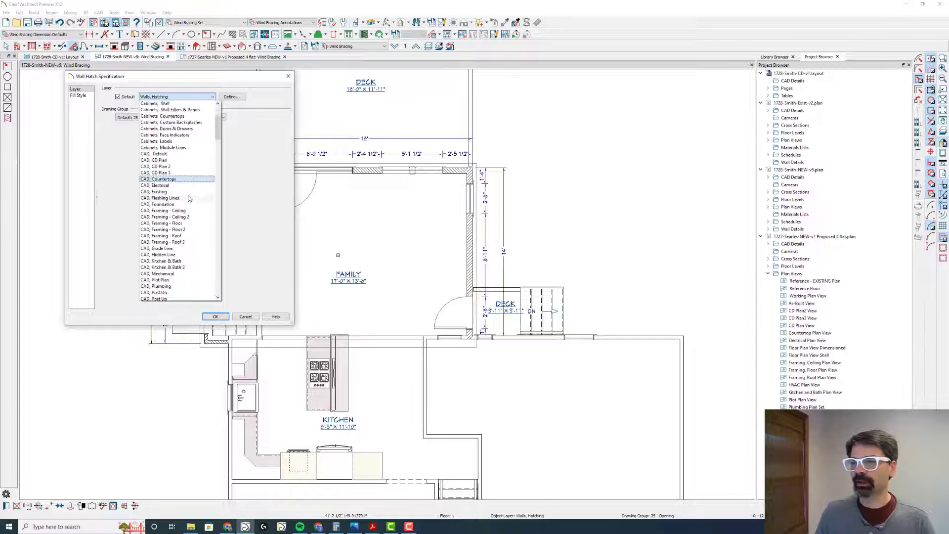
pyautogui.click(185, 245)
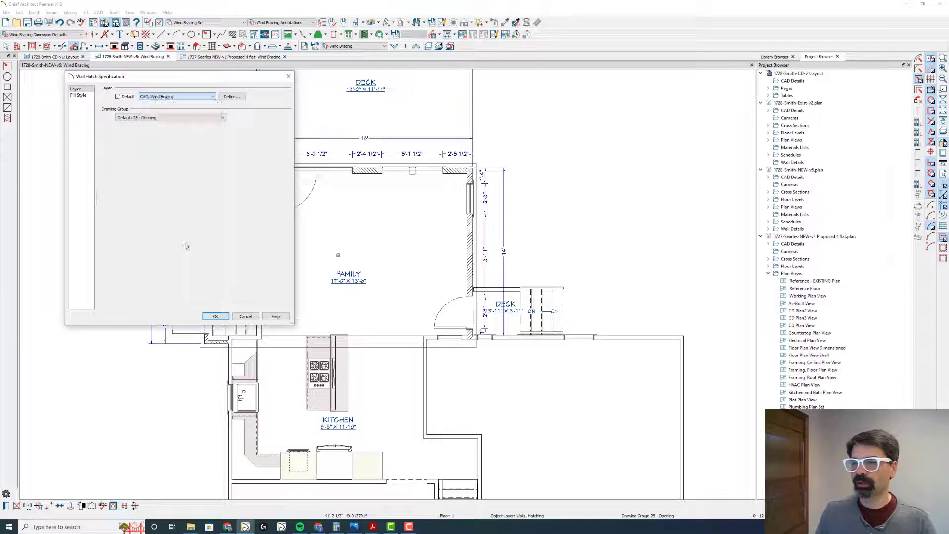
pyautogui.click(79, 95)
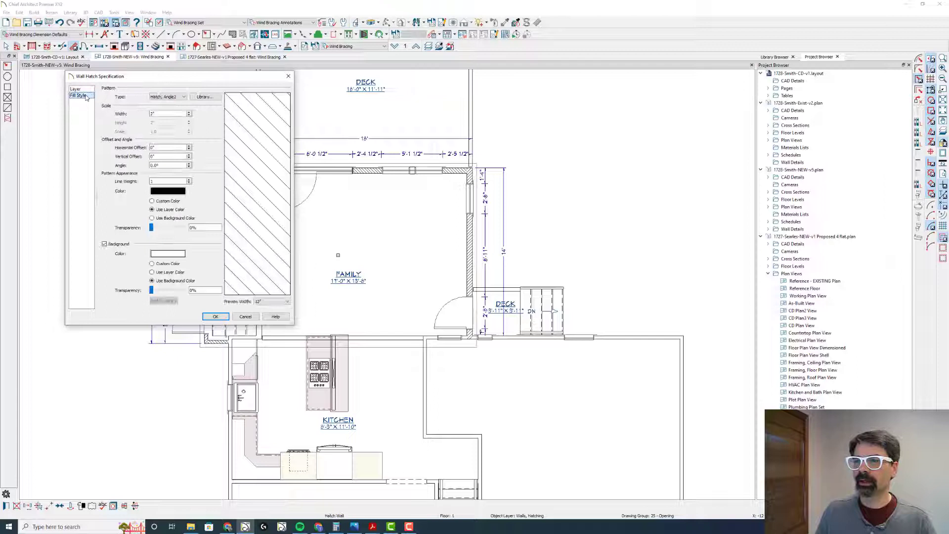
pyautogui.click(167, 97)
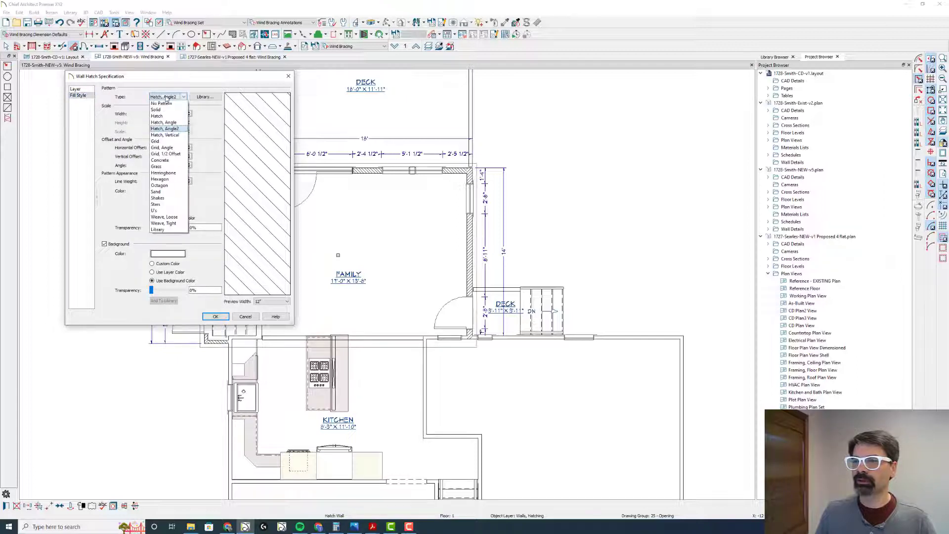
pyautogui.click(169, 109)
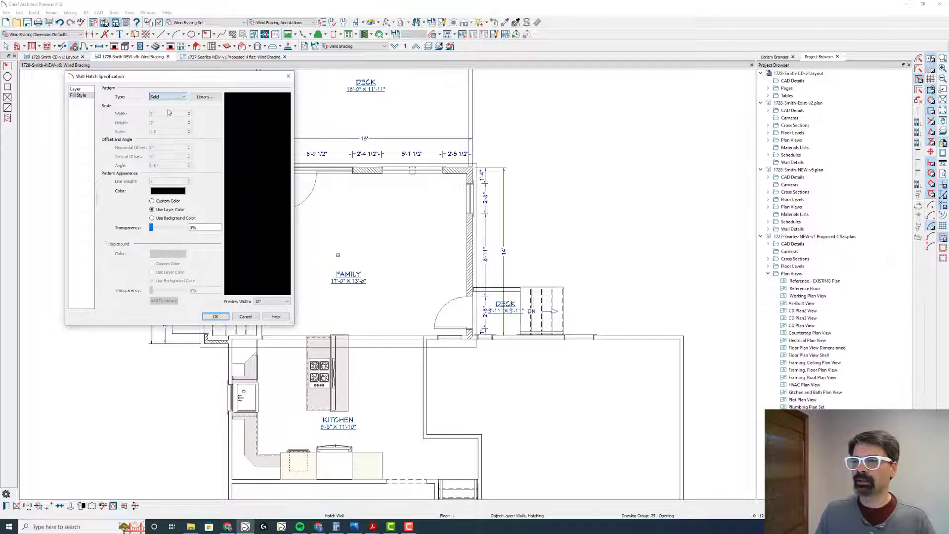
pyautogui.click(216, 316)
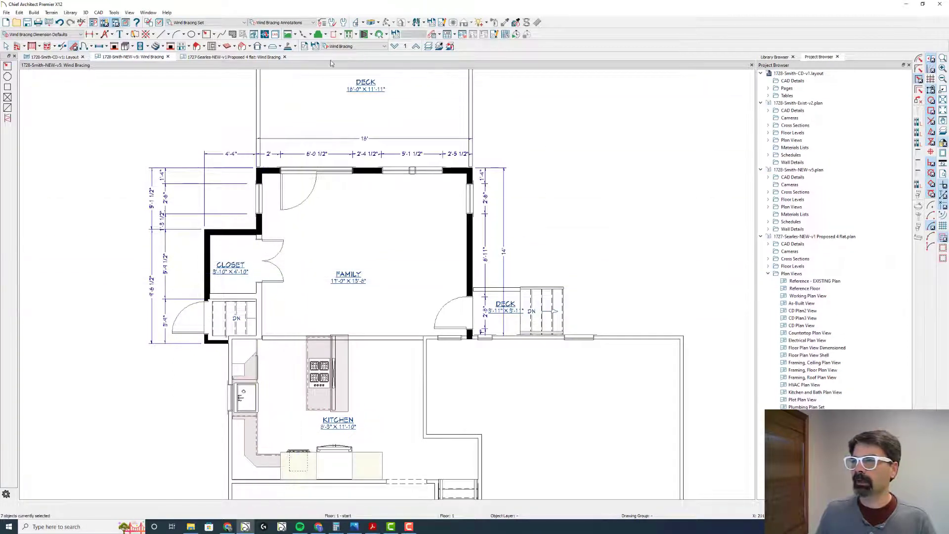
pyautogui.click(354, 46)
pyautogui.click(352, 105)
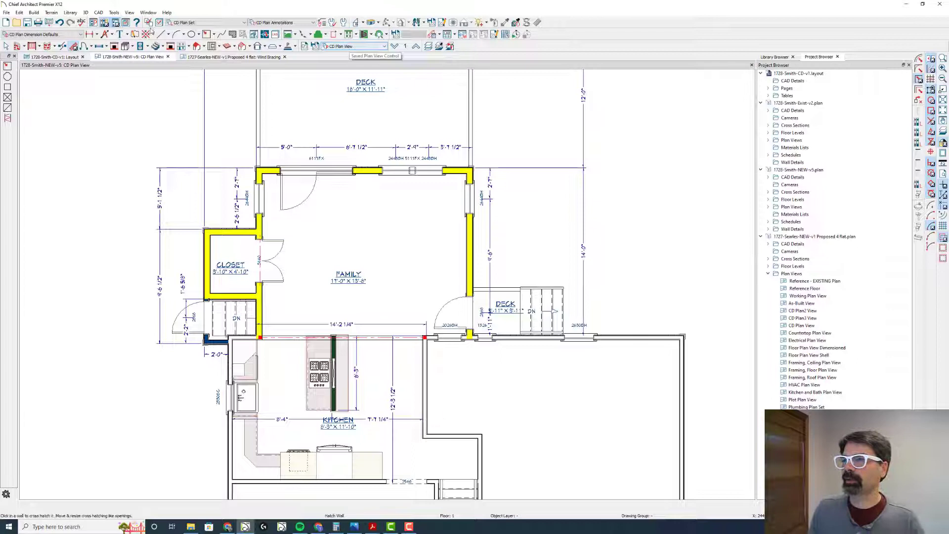
pyautogui.click(349, 46)
pyautogui.click(347, 209)
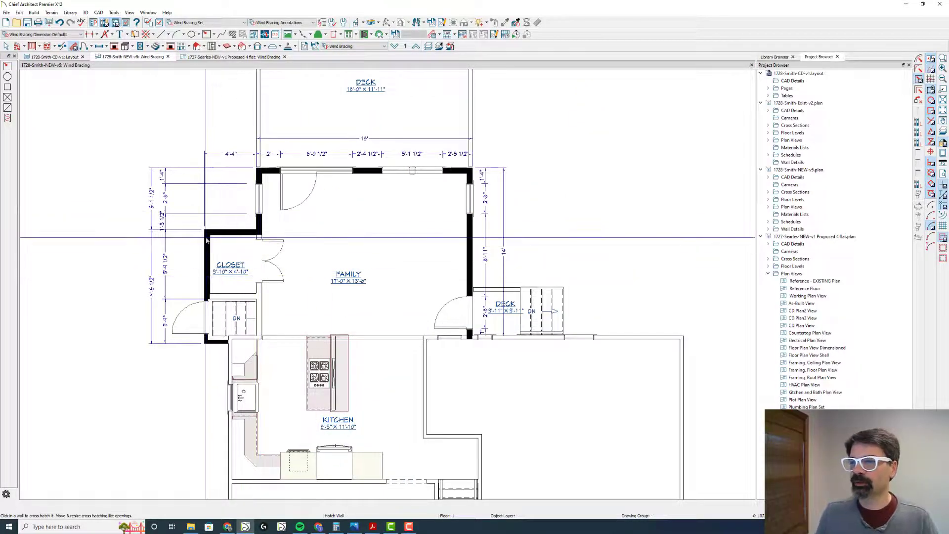
# - Hatch the closet's left wall with the Hatch Wall tool
pyautogui.click(74, 46)
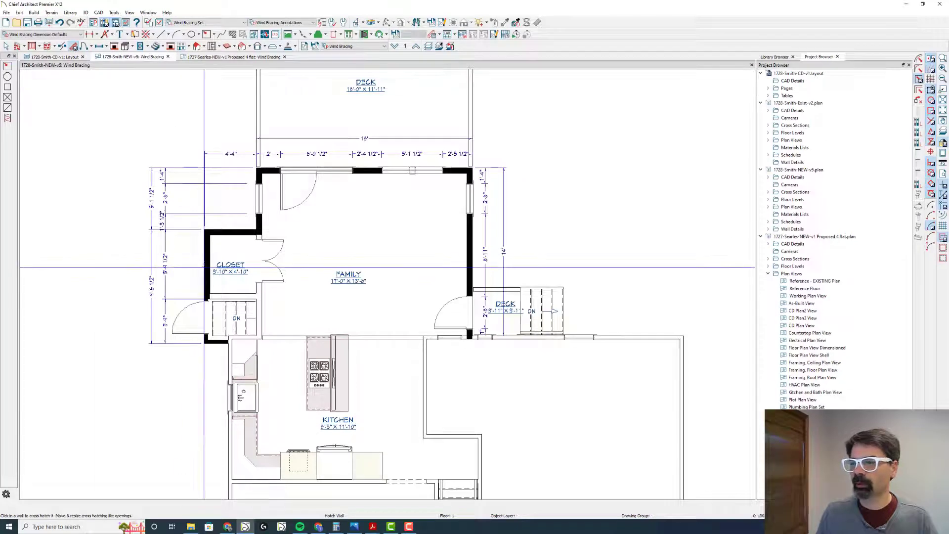
pyautogui.click(207, 265)
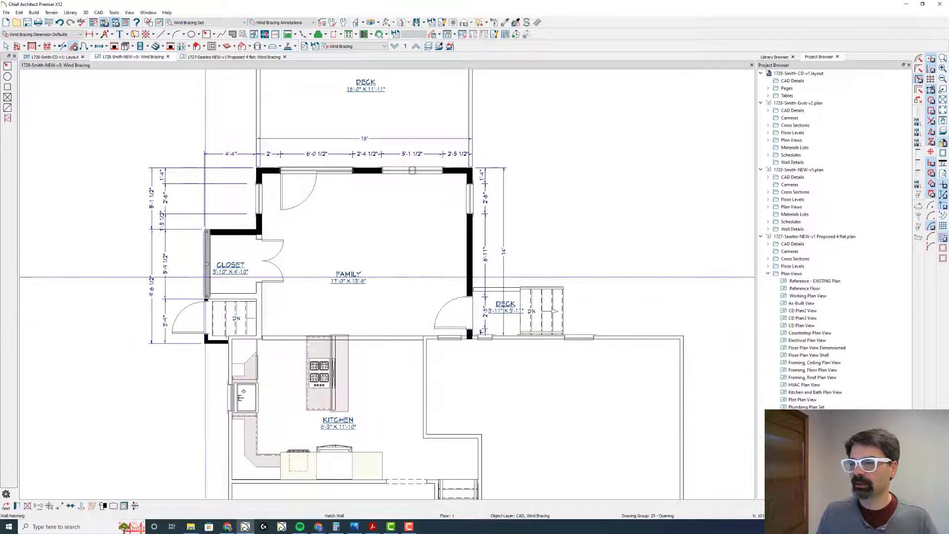
pyautogui.scroll(2, 206, 301)
pyautogui.scroll(-2, 210, 297)
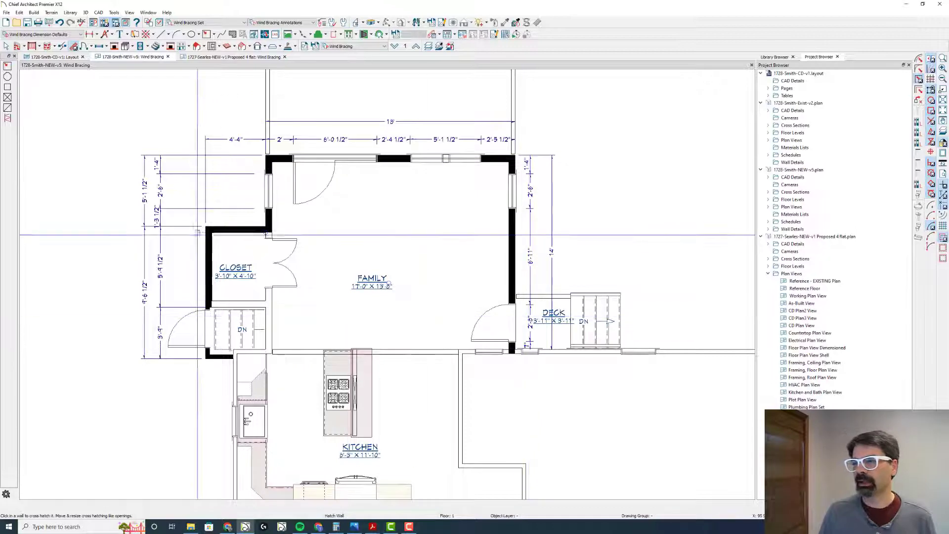
# - Shorten the closet wall hatch from its bottom end so it stops partway down
pyautogui.click(208, 264)
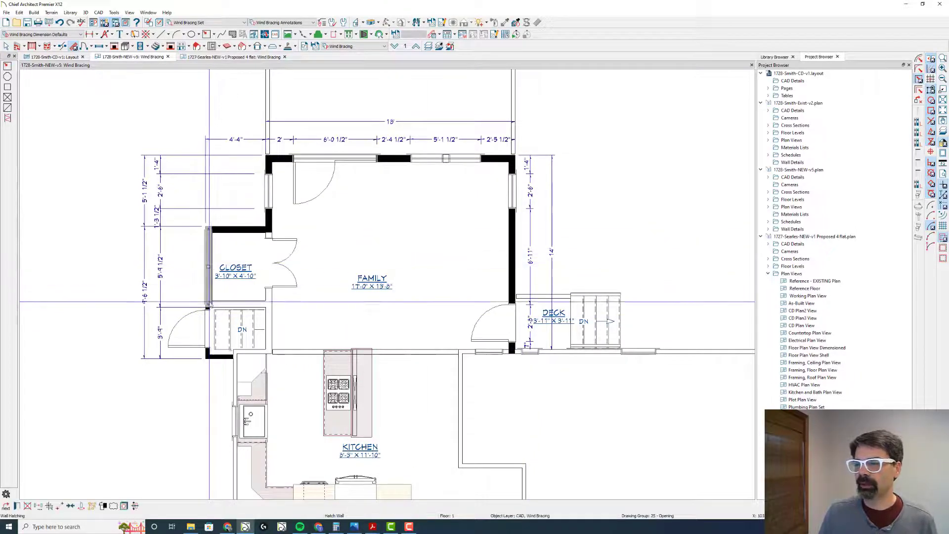
pyautogui.scroll(1, 210, 306)
pyautogui.moveTo(208, 307); pyautogui.dragTo(207, 275)
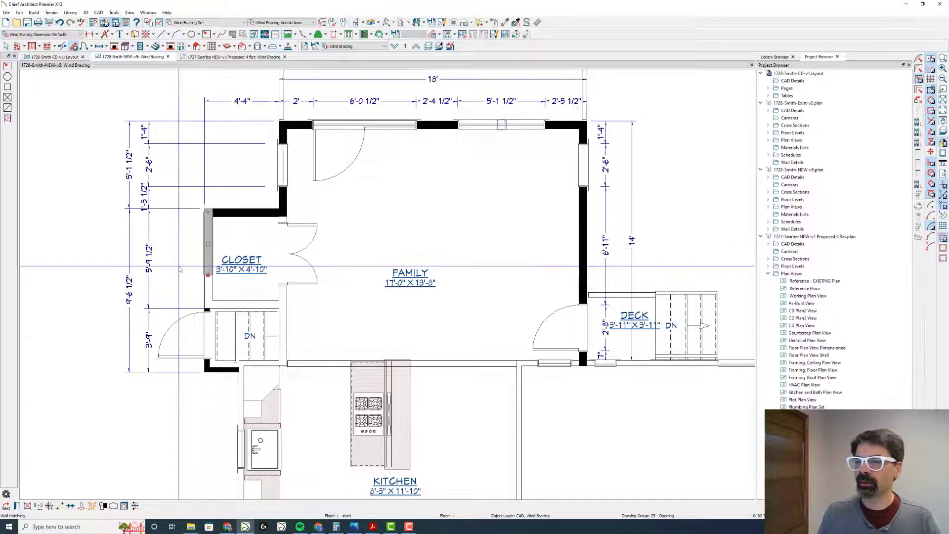
pyautogui.press('Escape')
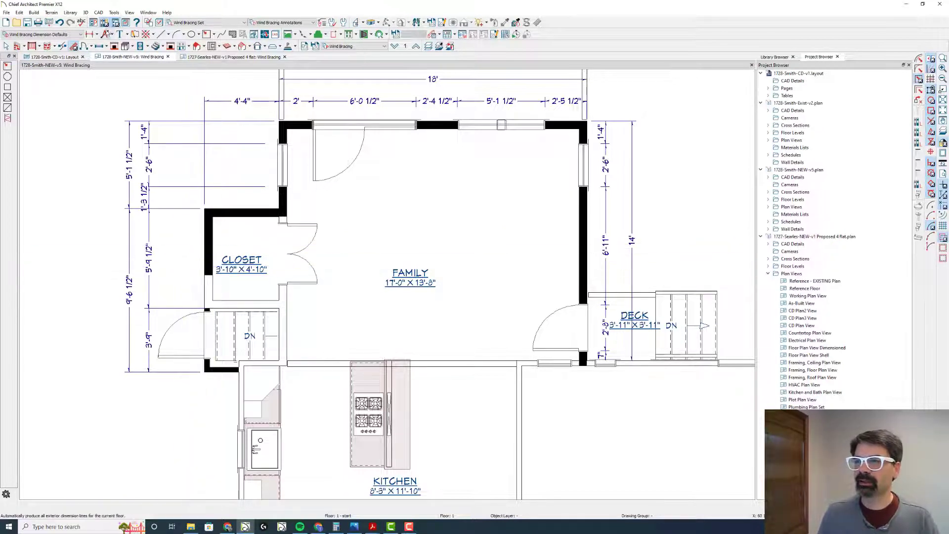
# - Dimension 4' down the closet's left wall and place it left of the wall
pyautogui.click(91, 35)
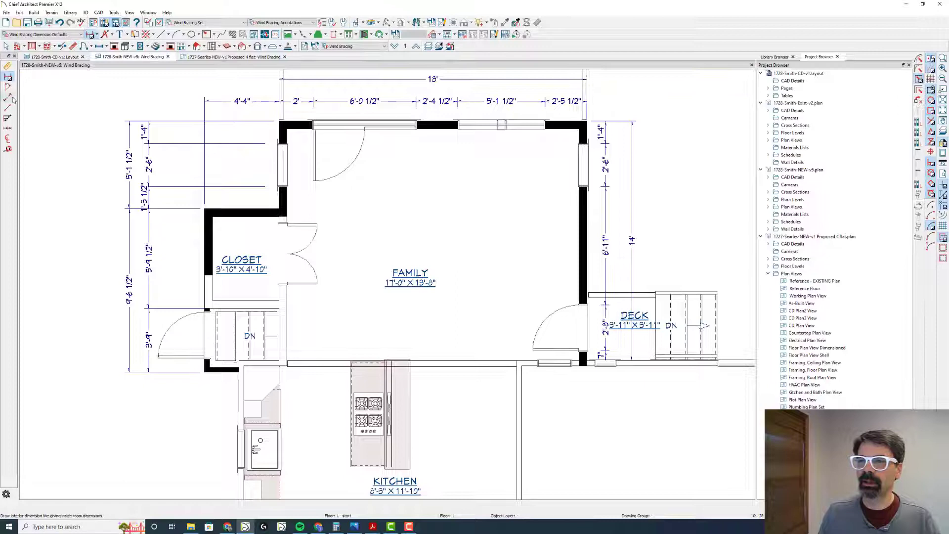
pyautogui.scroll(4, 159, 258)
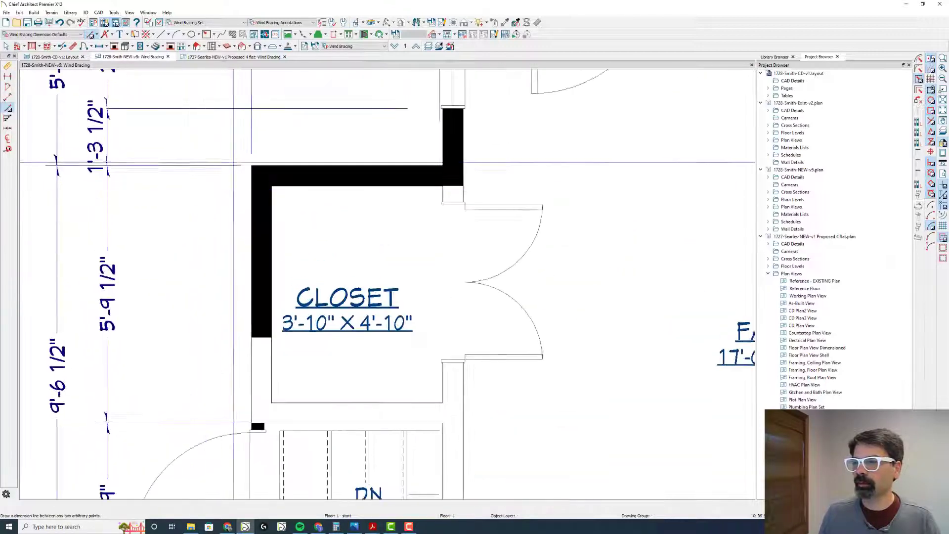
pyautogui.moveTo(251, 165); pyautogui.dragTo(255, 291)
pyautogui.press('Tab')
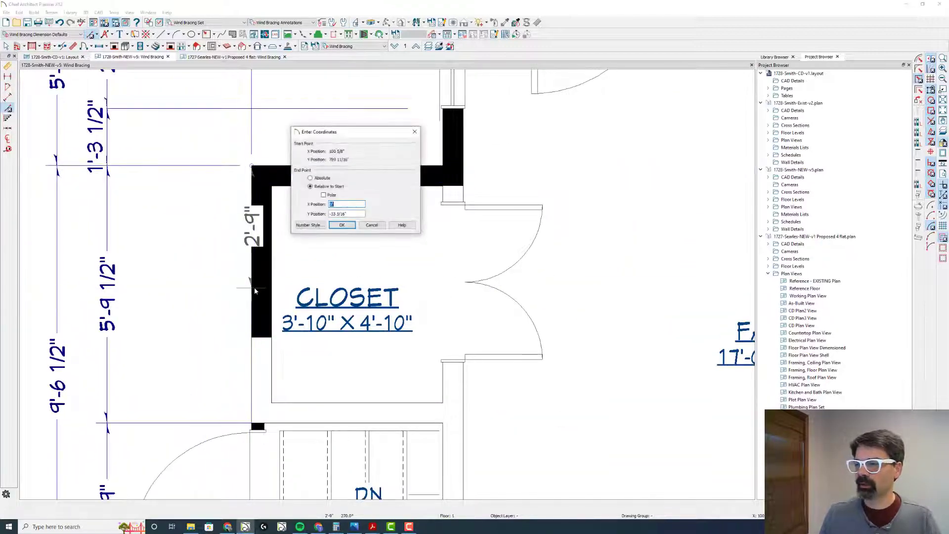
pyautogui.write("-4'")
pyautogui.press('Return')
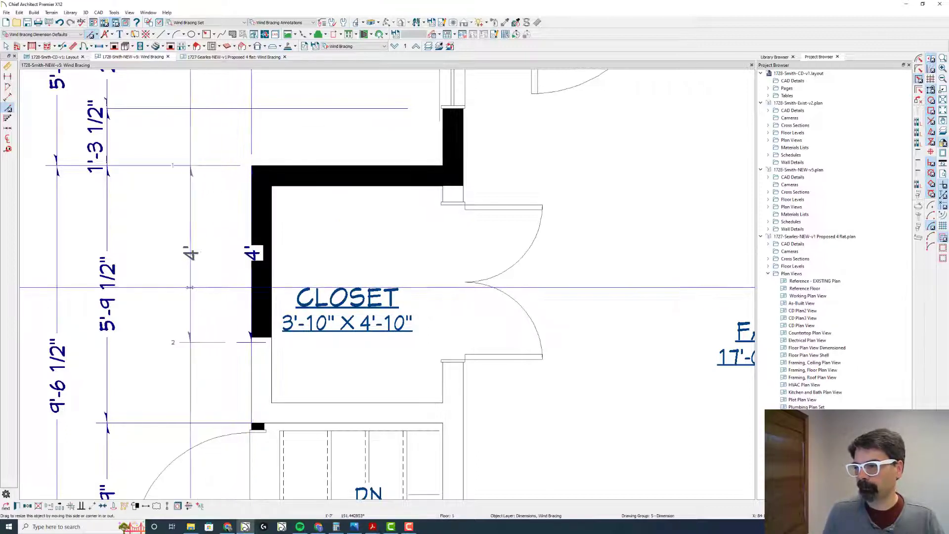
pyautogui.moveTo(190, 287); pyautogui.dragTo(179, 287)
# - Break the closet's left wall at the 4' mark and adjust the lower piece
pyautogui.click(66, 47)
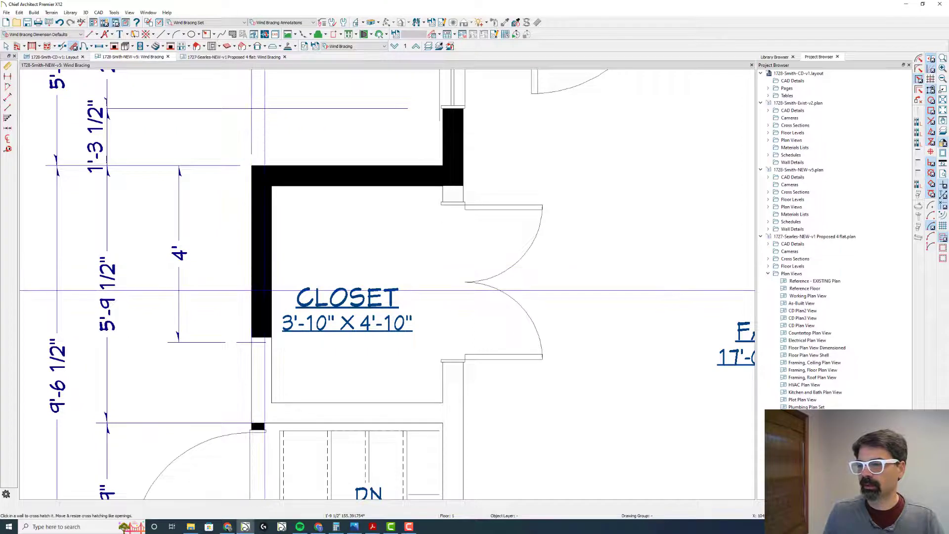
pyautogui.click(260, 336)
pyautogui.moveTo(260, 336); pyautogui.dragTo(248, 342)
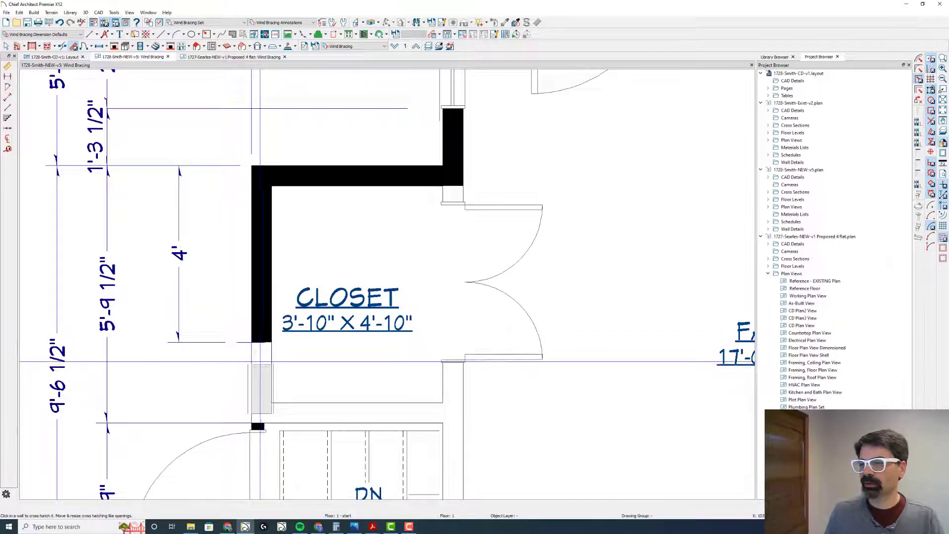
pyautogui.scroll(-2, 258, 362)
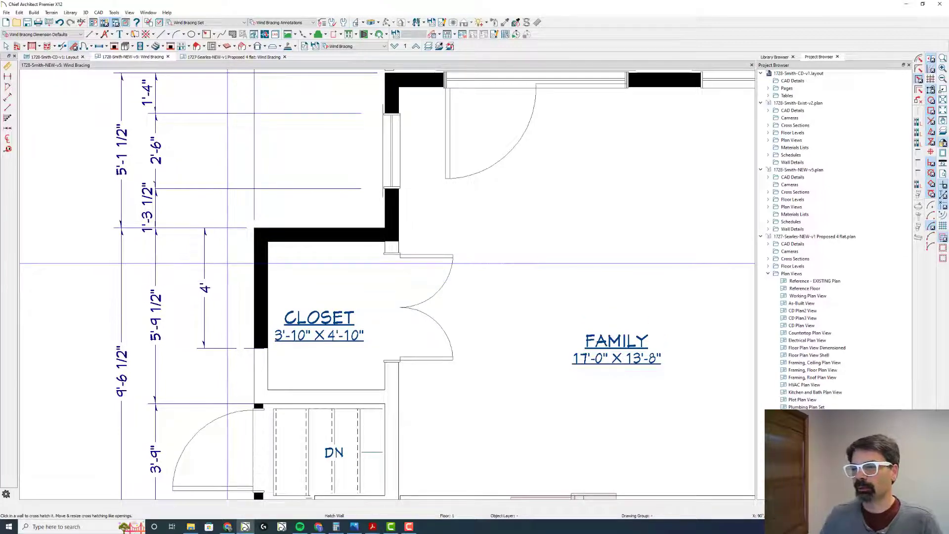
pyautogui.scroll(-3, 244, 275)
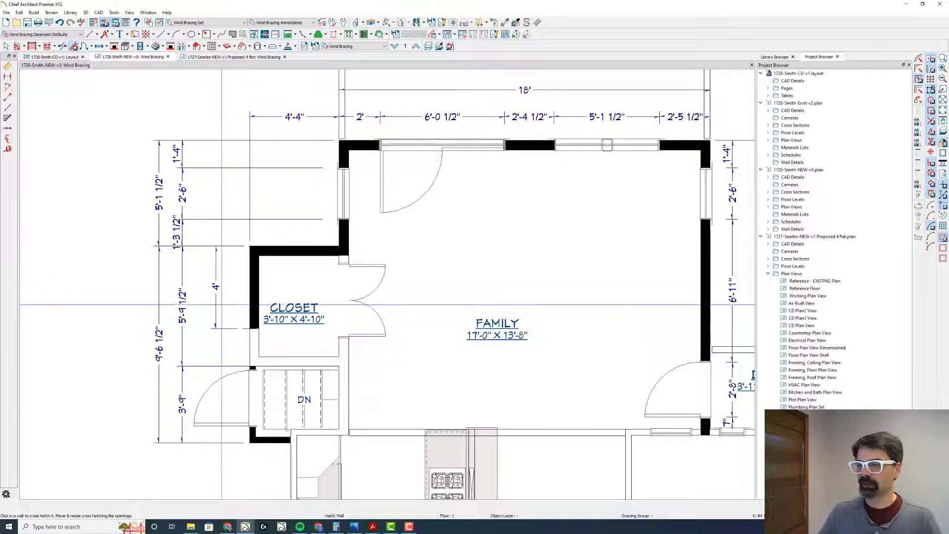
pyautogui.click(218, 303)
pyautogui.click(254, 303)
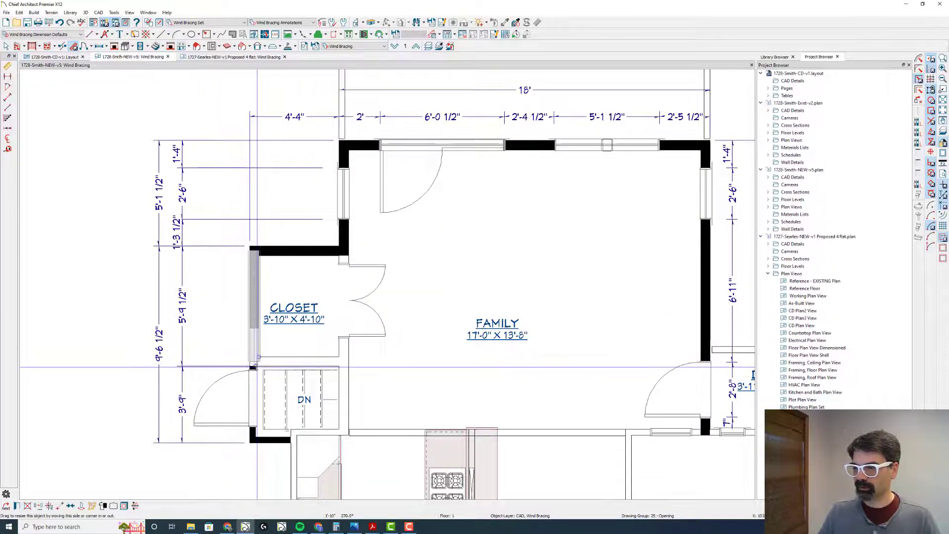
pyautogui.press('Delete')
pyautogui.scroll(-3, 250, 369)
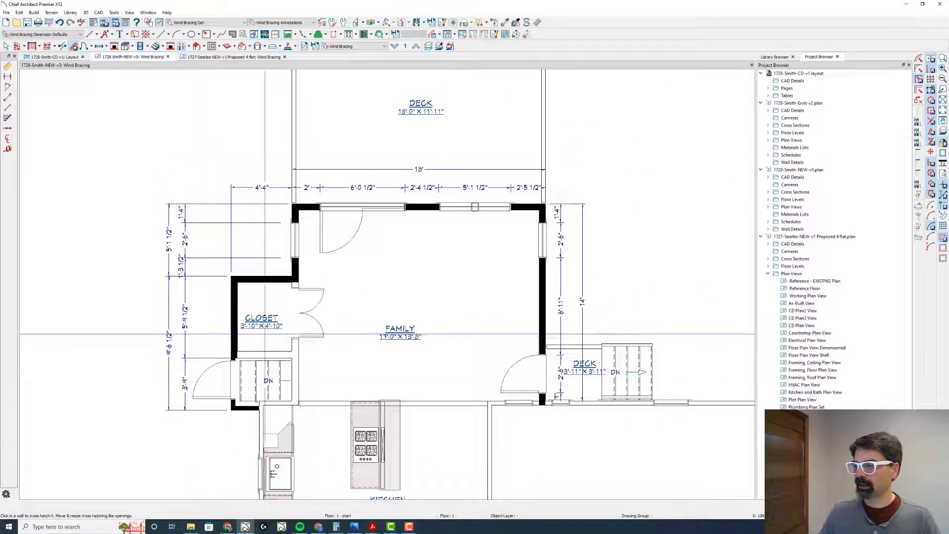